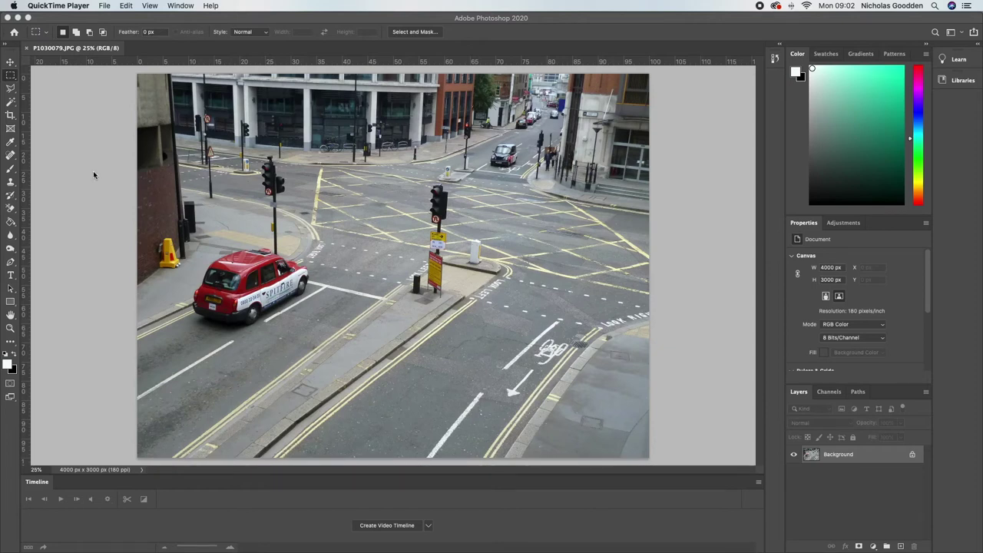
Step: Select the Gradient Tool and set it to Reflected gradient mode
{"action": "left_click", "coordinate": [11, 224]}
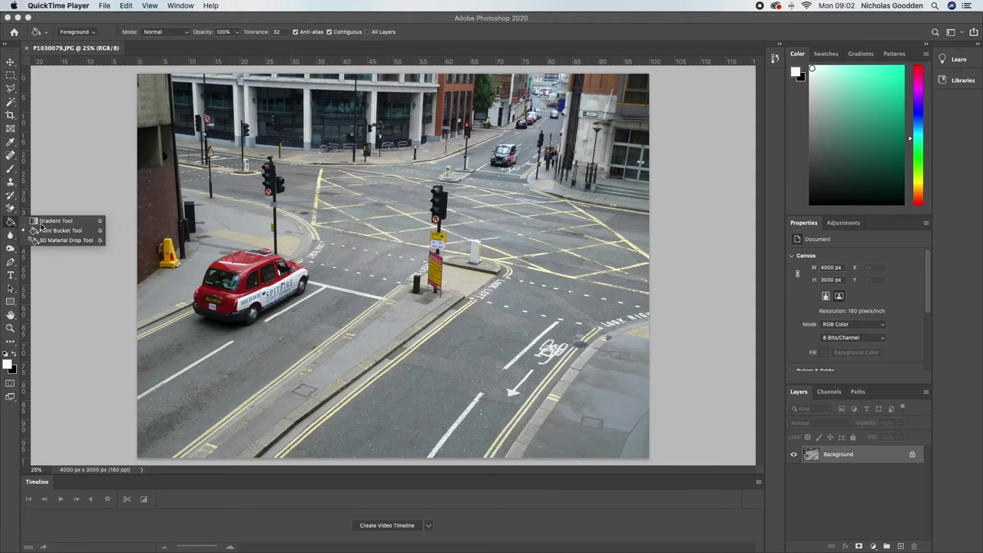
{"action": "left_click", "coordinate": [49, 221]}
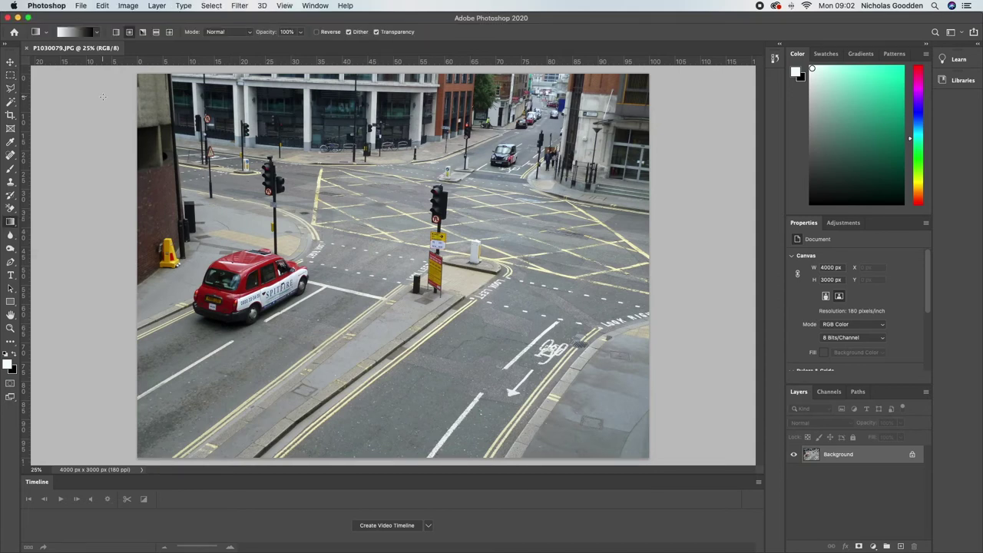
{"action": "left_click", "coordinate": [157, 35]}
Step: In Quick Mask, drag a reflected gradient upward from the taxi's road level
{"action": "left_click", "coordinate": [9, 385]}
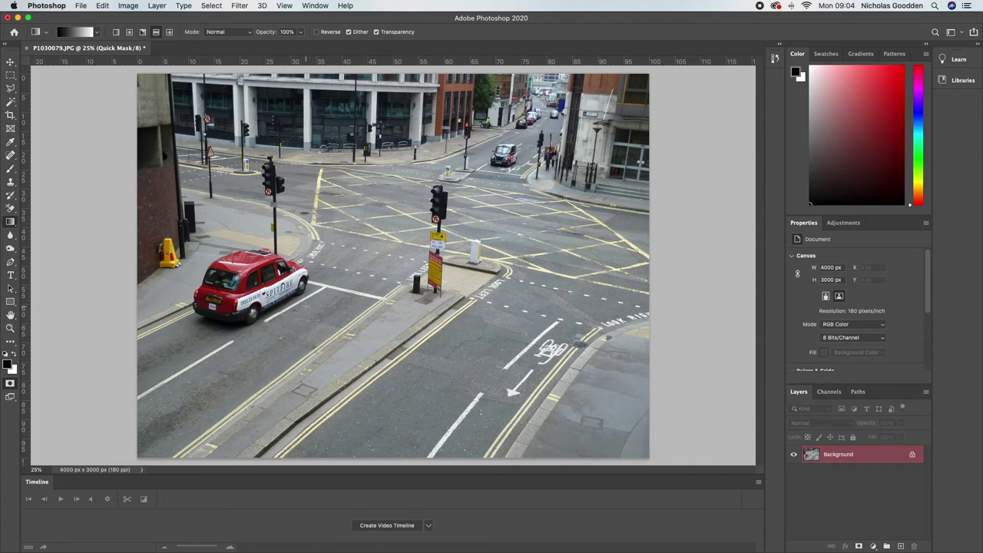
{"action": "mouse_move", "coordinate": [305, 305]}
{"action": "left_mouse_down"}
{"action": "mouse_move", "coordinate": [360, 201]}
{"action": "mouse_move", "coordinate": [310, 198]}
{"action": "mouse_move", "coordinate": [318, 190]}
{"action": "left_mouse_up"}
{"action": "left_click_drag", "start_coordinate": [319, 189], "coordinate": [320, 193]}
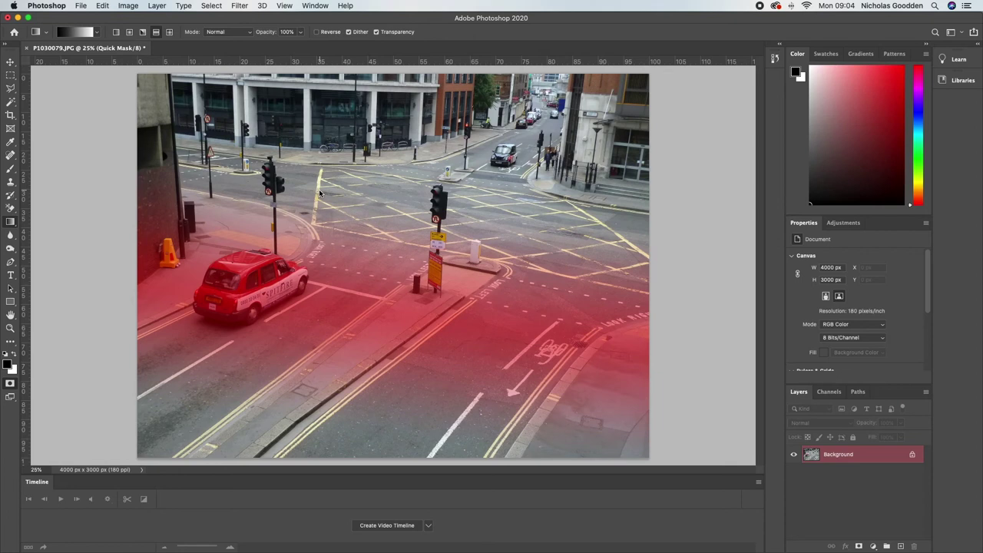
Step: Turn the quick mask into a selection and apply Lens Blur at Radius 38
{"action": "key", "text": "q"}
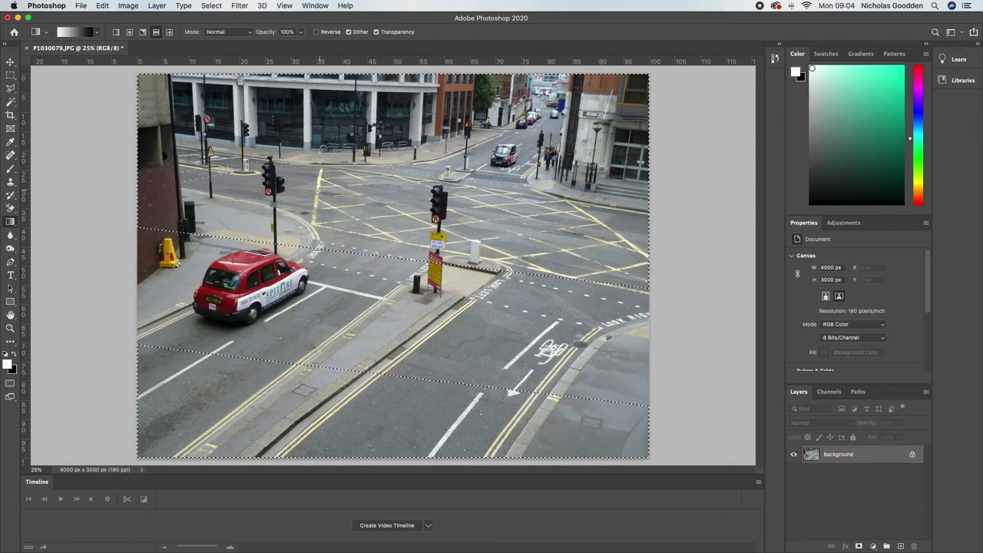
{"action": "left_click", "coordinate": [239, 5]}
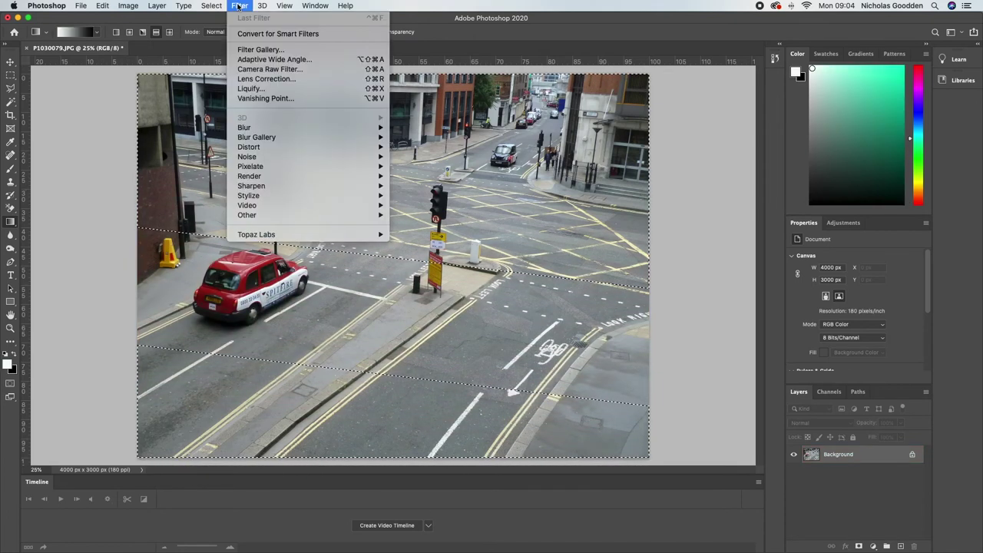
{"action": "mouse_move", "coordinate": [357, 130]}
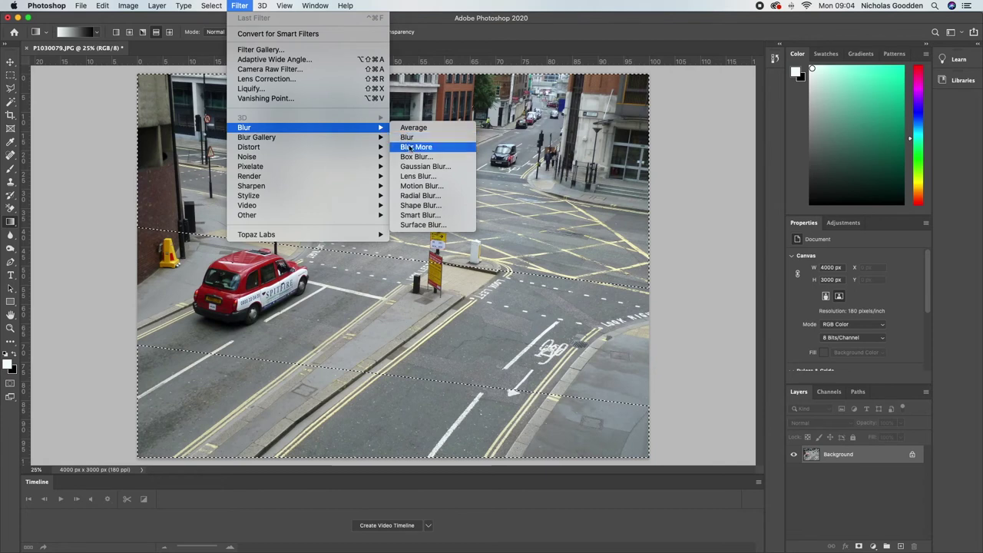
{"action": "left_click", "coordinate": [424, 179]}
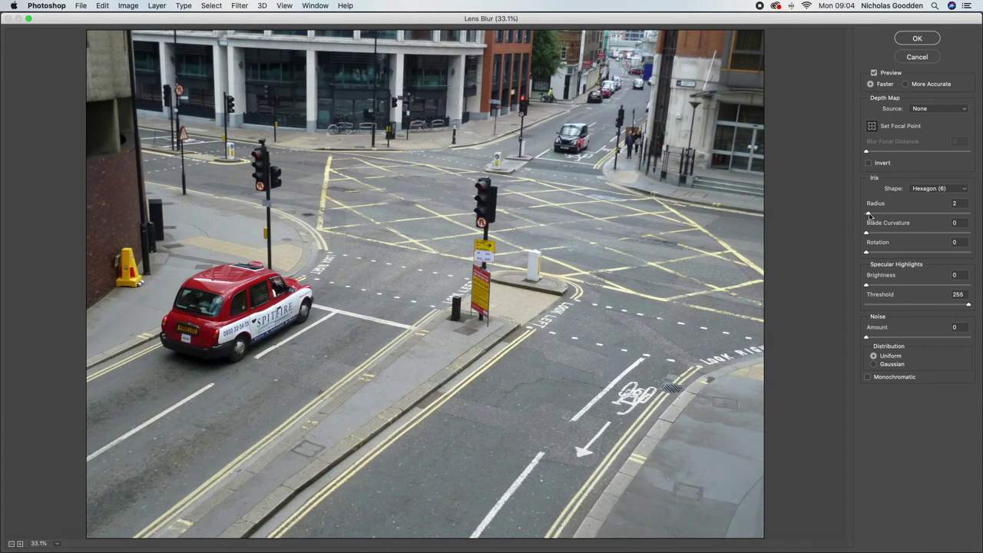
{"action": "left_click_drag", "start_coordinate": [869, 216], "coordinate": [903, 214]}
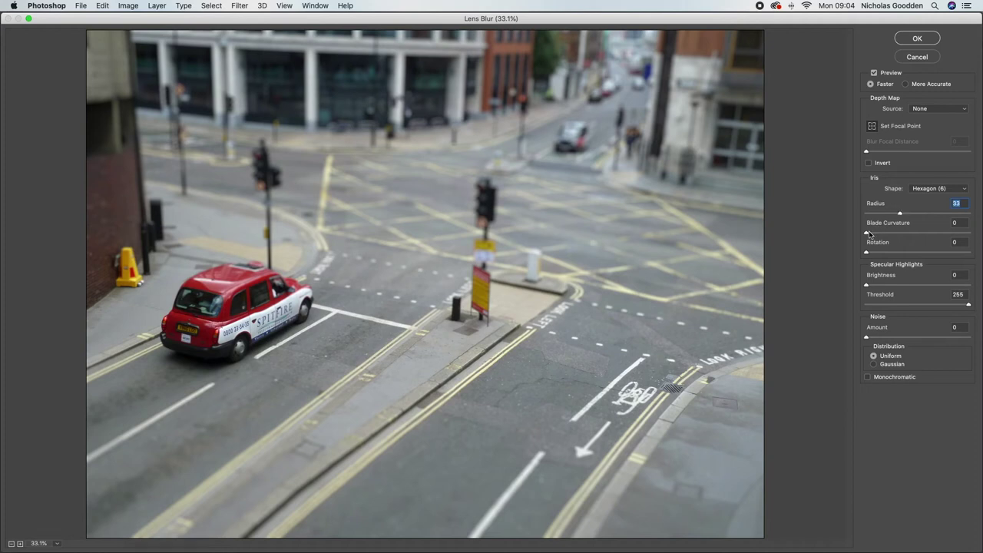
{"action": "mouse_move", "coordinate": [901, 215]}
{"action": "left_mouse_down"}
{"action": "mouse_move", "coordinate": [936, 217]}
{"action": "mouse_move", "coordinate": [905, 220]}
{"action": "left_mouse_up"}
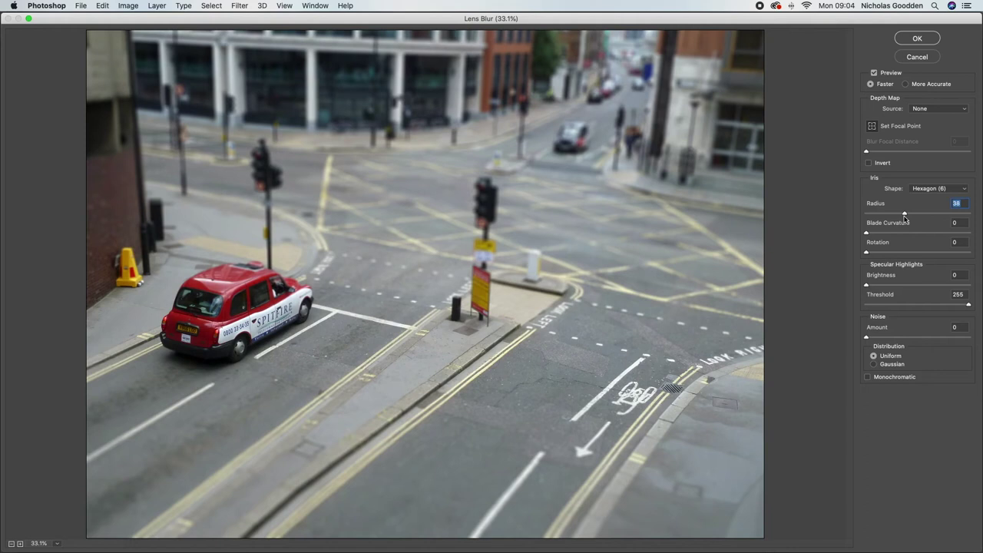
{"action": "left_click", "coordinate": [912, 40]}
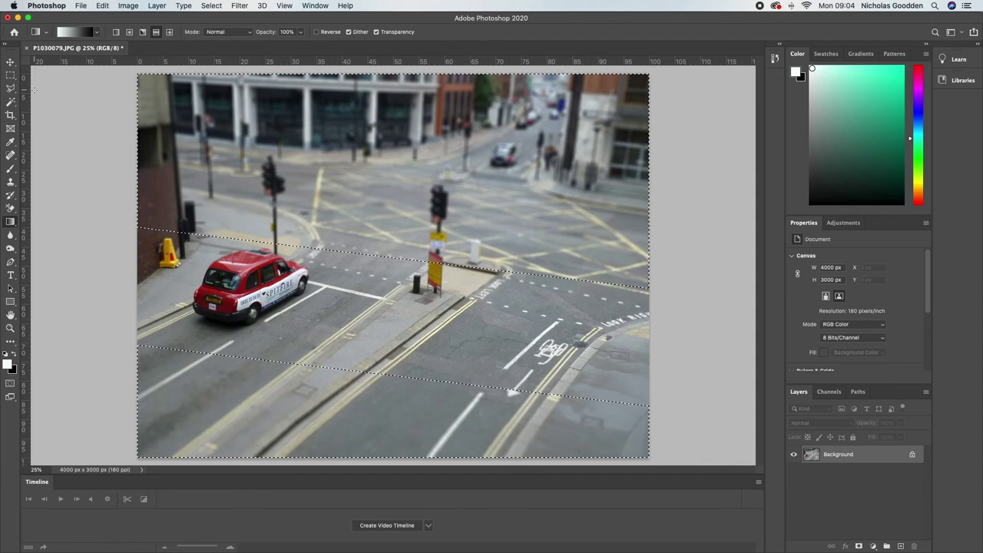
Step: Deselect, then raise Saturation to +54 in Hue/Saturation
{"action": "key", "text": "m"}
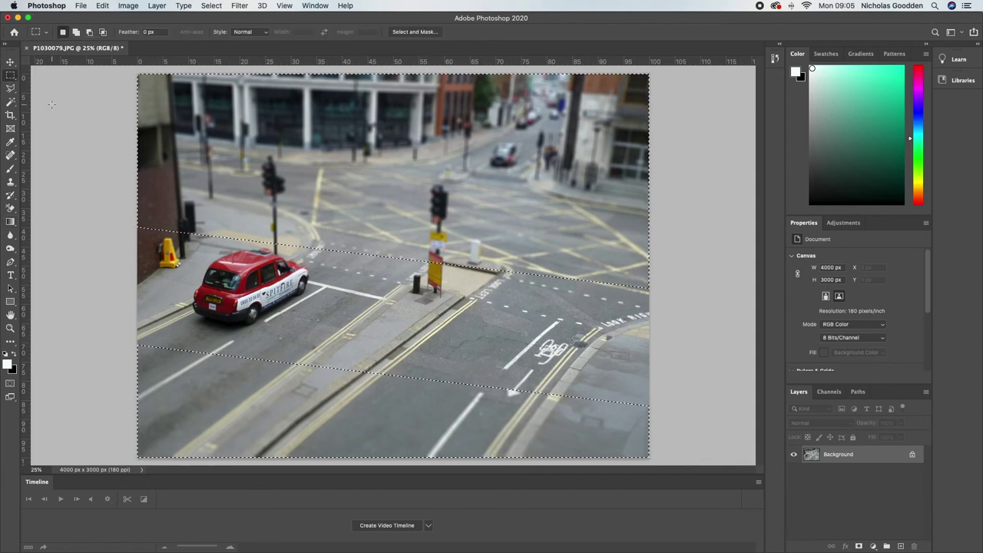
{"action": "key", "text": "super+d"}
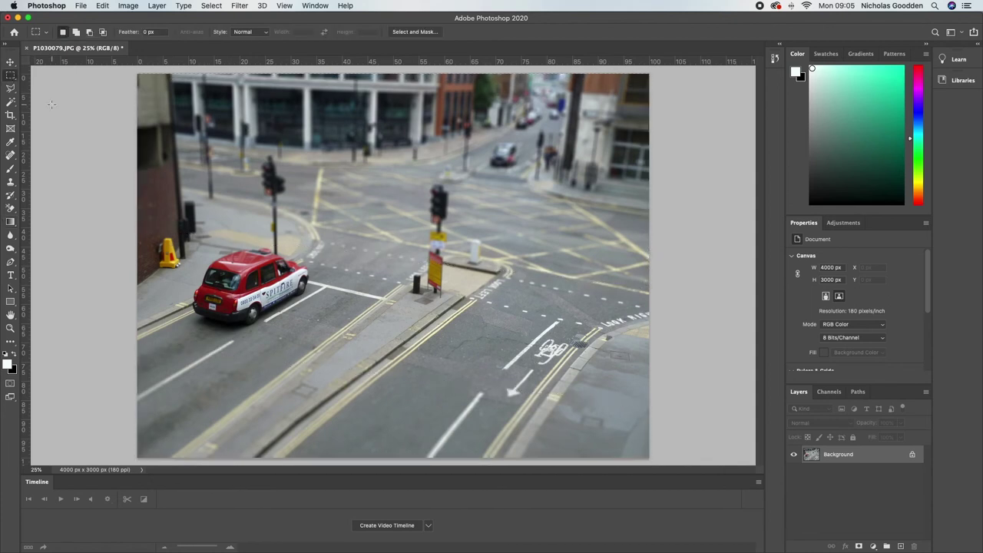
{"action": "left_click", "coordinate": [128, 6]}
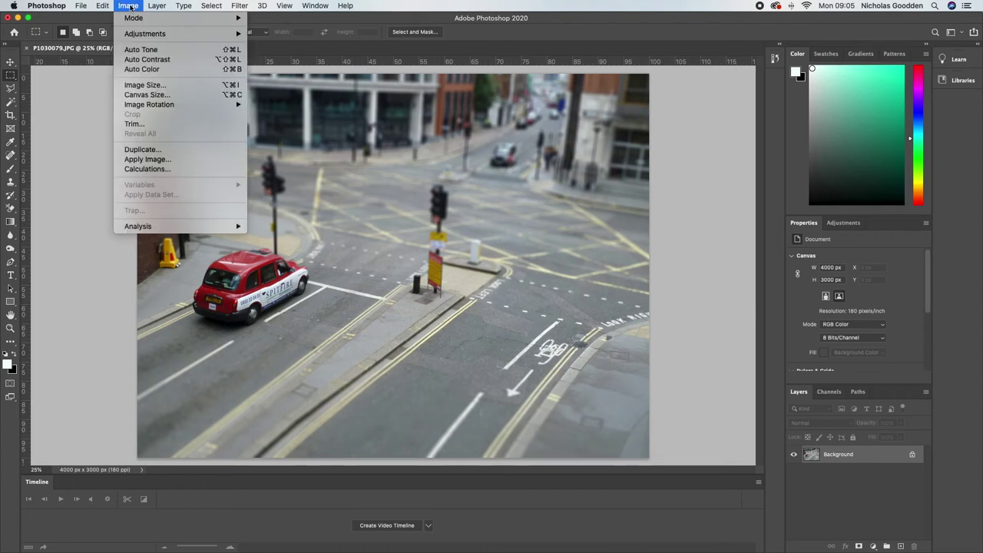
{"action": "mouse_move", "coordinate": [198, 37]}
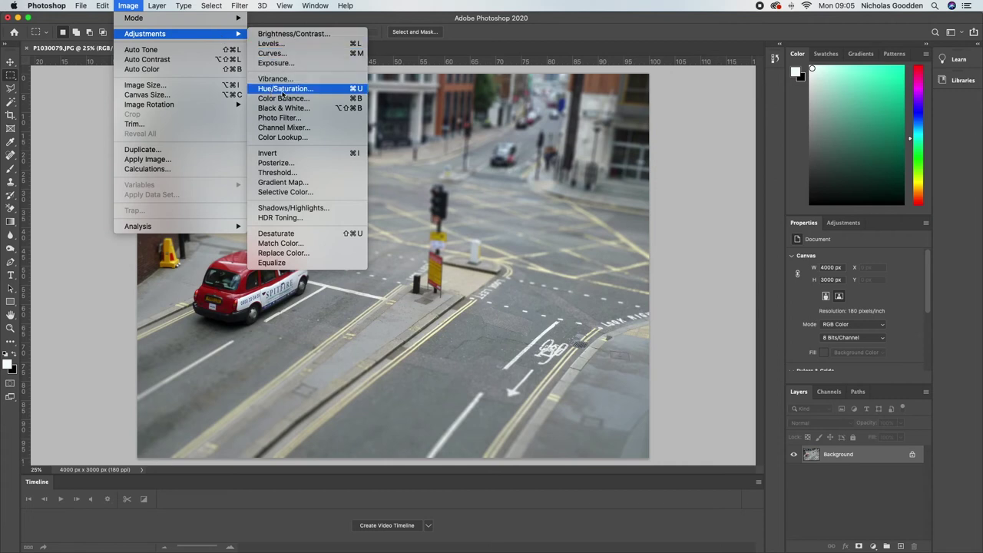
{"action": "left_click", "coordinate": [282, 90]}
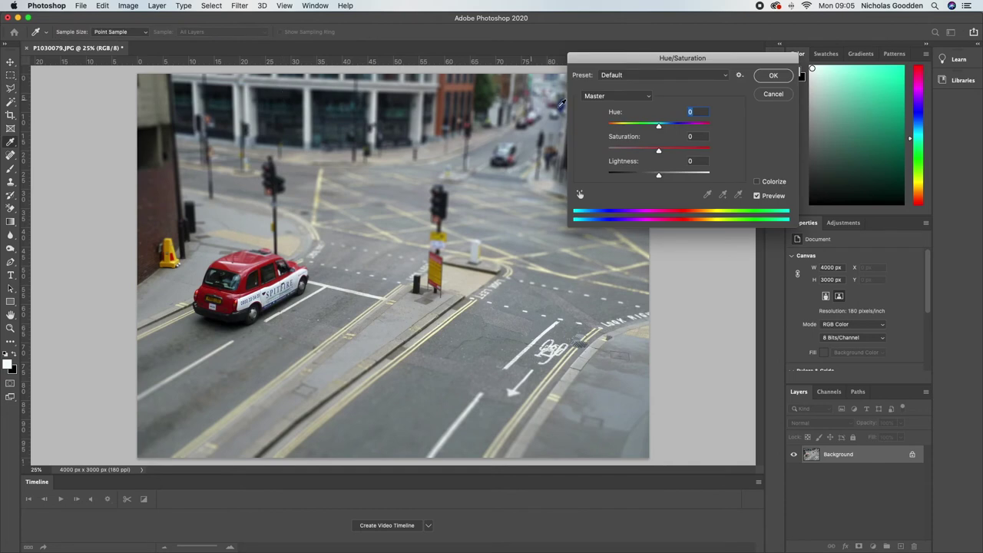
{"action": "left_click_drag", "start_coordinate": [659, 152], "coordinate": [688, 153]}
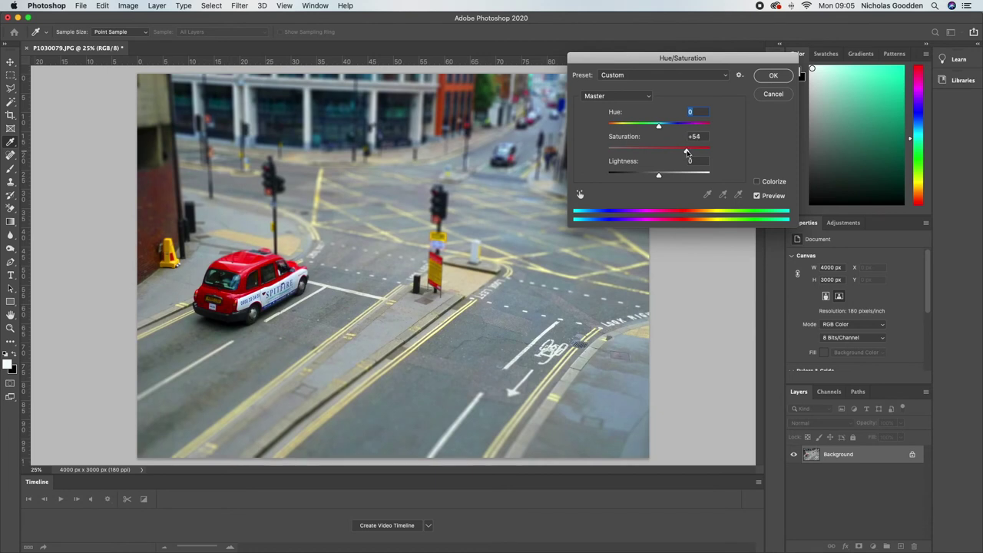
{"action": "left_click_drag", "start_coordinate": [687, 154], "coordinate": [686, 153]}
{"action": "left_click", "coordinate": [771, 76]}
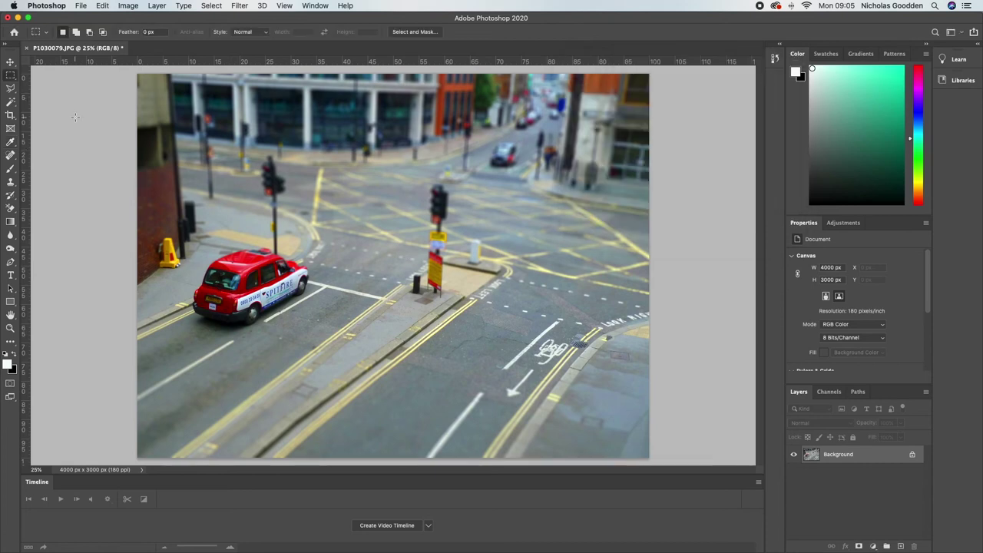
Step: Apply Brightness/Contrast with Brightness 32 and Contrast 34
{"action": "left_click", "coordinate": [129, 6]}
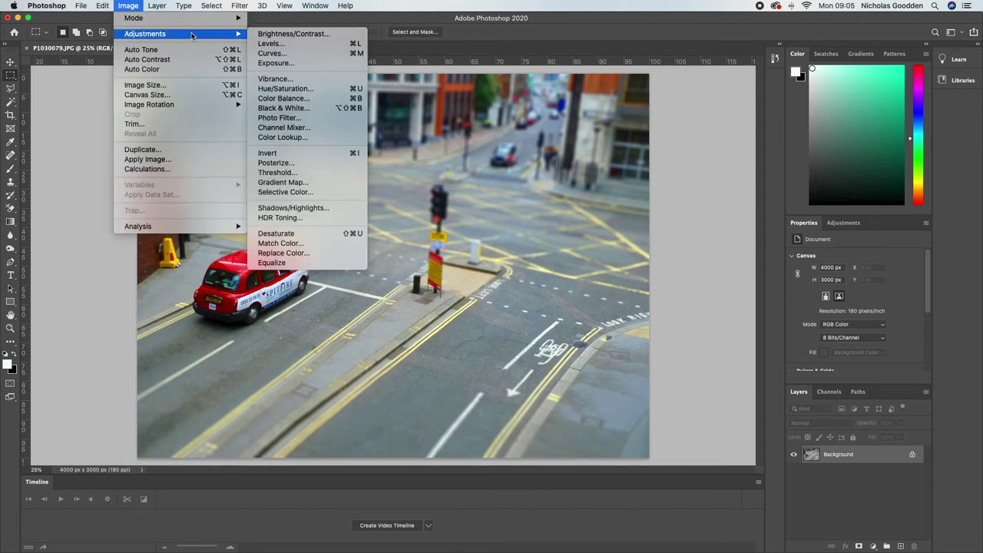
{"action": "left_click", "coordinate": [269, 35]}
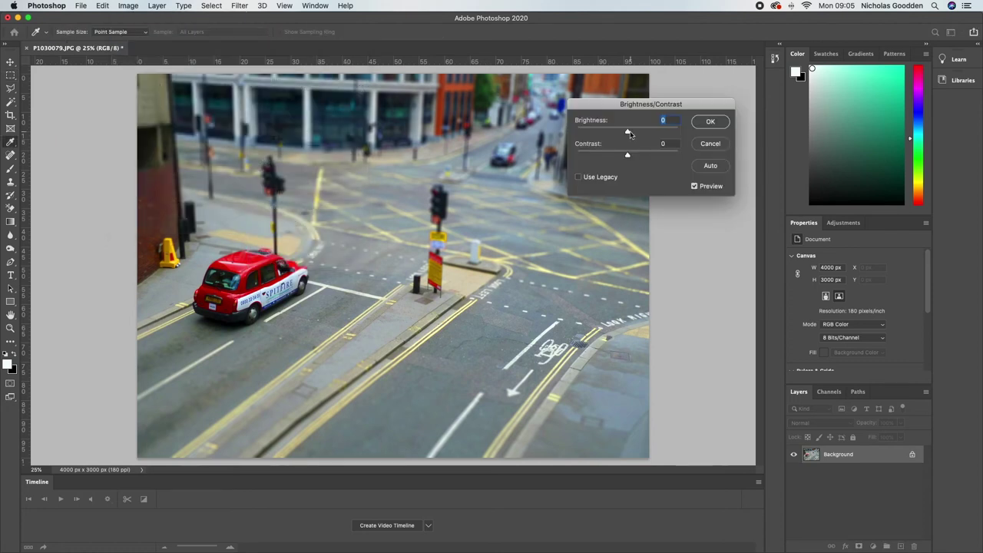
{"action": "left_click_drag", "start_coordinate": [628, 133], "coordinate": [639, 134]}
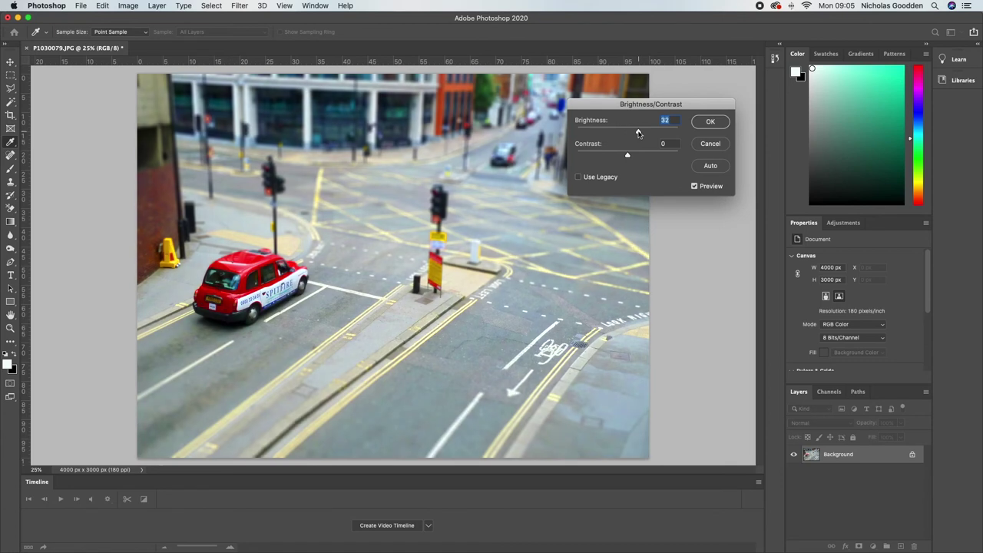
{"action": "left_click_drag", "start_coordinate": [629, 155], "coordinate": [648, 161]}
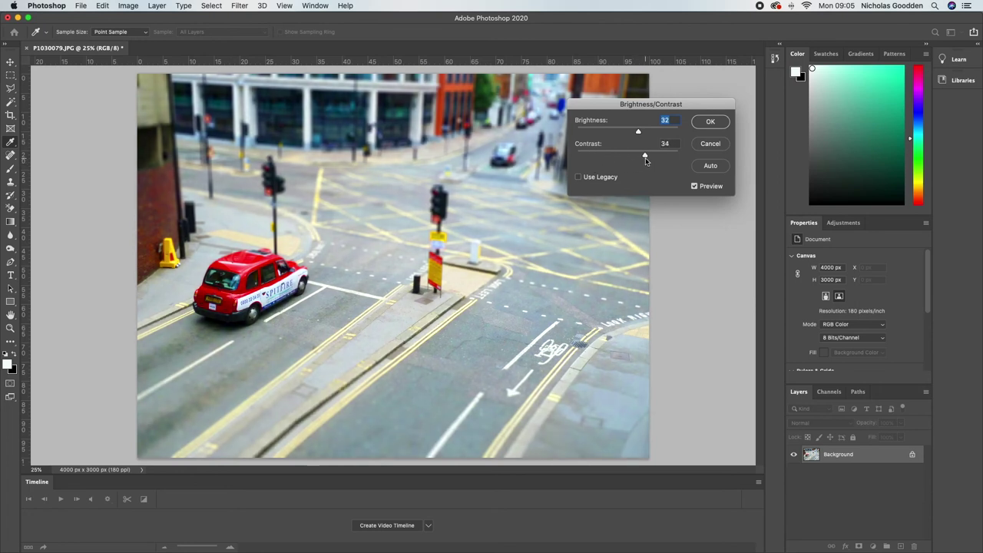
{"action": "key", "text": "Tab"}
{"action": "left_click", "coordinate": [710, 123]}
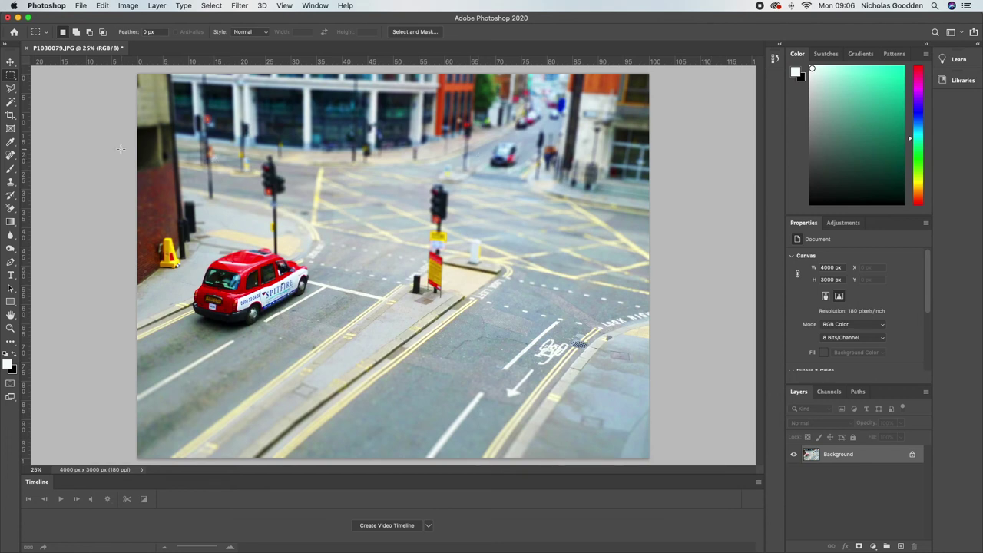
Step: Crop from the top-left corner and reposition to frame the intersection at 3451 × 2383 px
{"action": "left_click", "coordinate": [11, 115]}
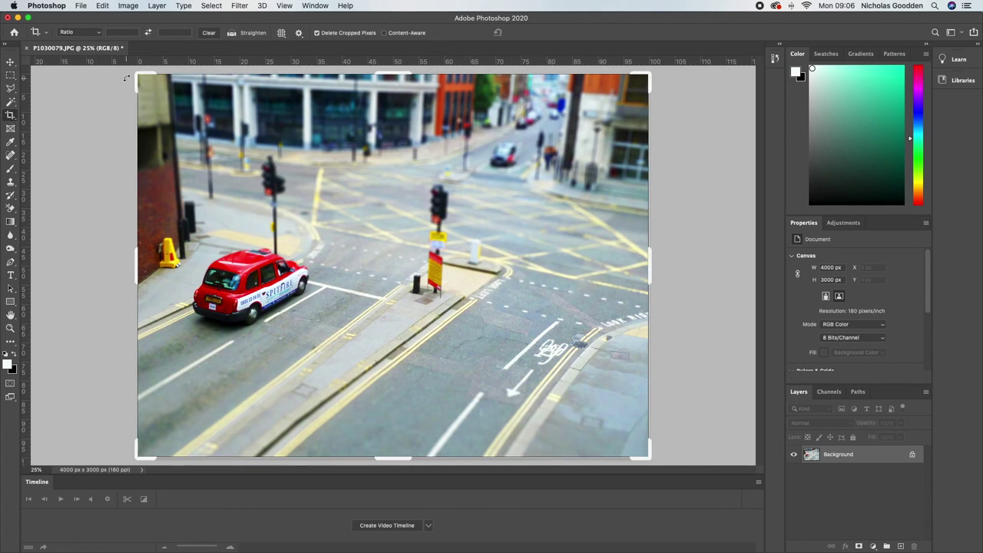
{"action": "left_click_drag", "start_coordinate": [140, 75], "coordinate": [149, 95]}
{"action": "left_click_drag", "start_coordinate": [431, 305], "coordinate": [482, 262]}
{"action": "key", "text": "Return"}
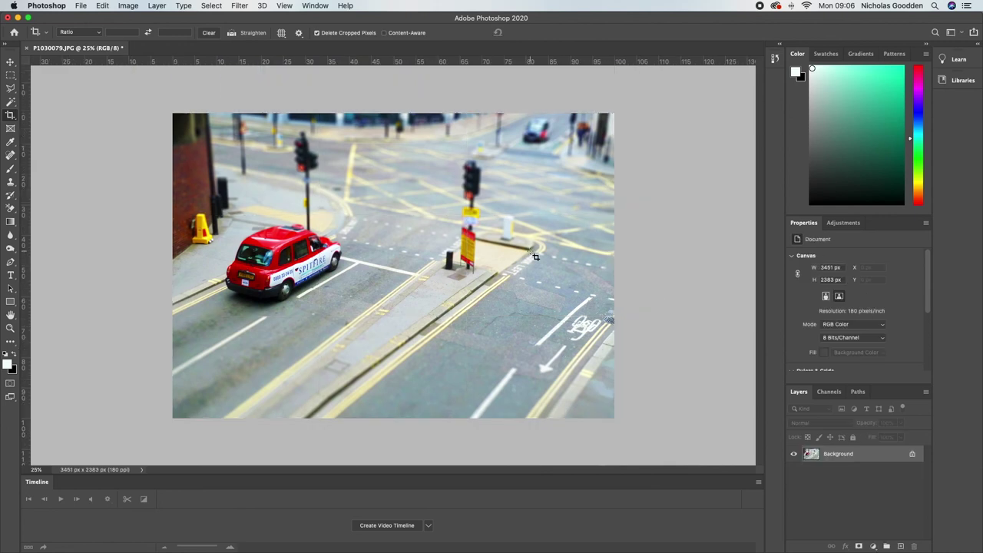
{"action": "left_click", "coordinate": [133, 8]}
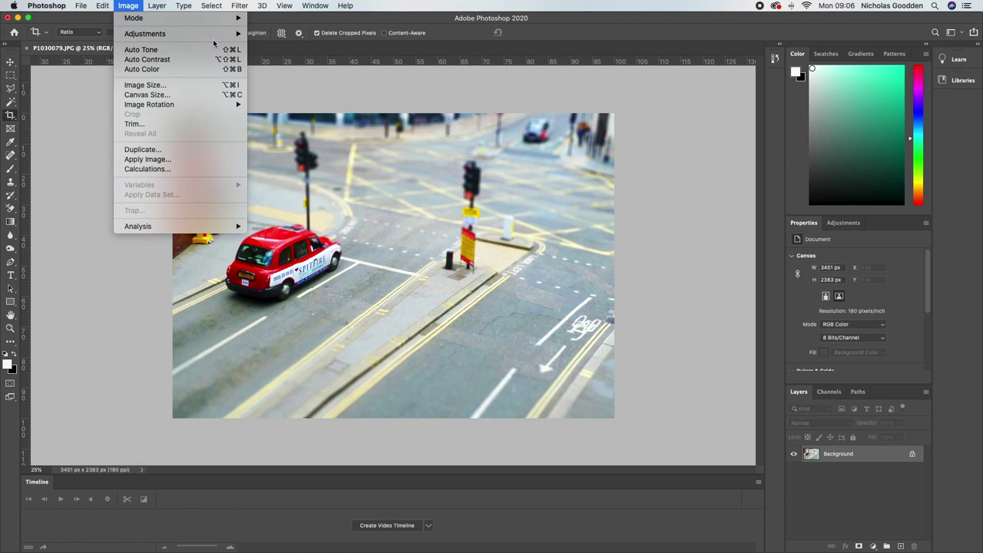
Step: Apply Color Balance shifting highlights toward cyan and shadows to -1, 0, +10
{"action": "mouse_move", "coordinate": [225, 37]}
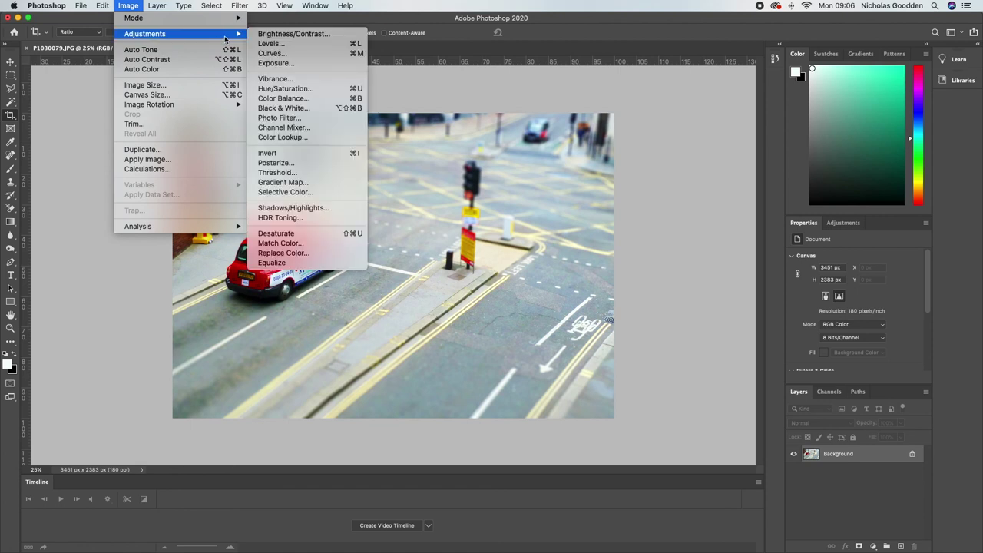
{"action": "left_click", "coordinate": [296, 99]}
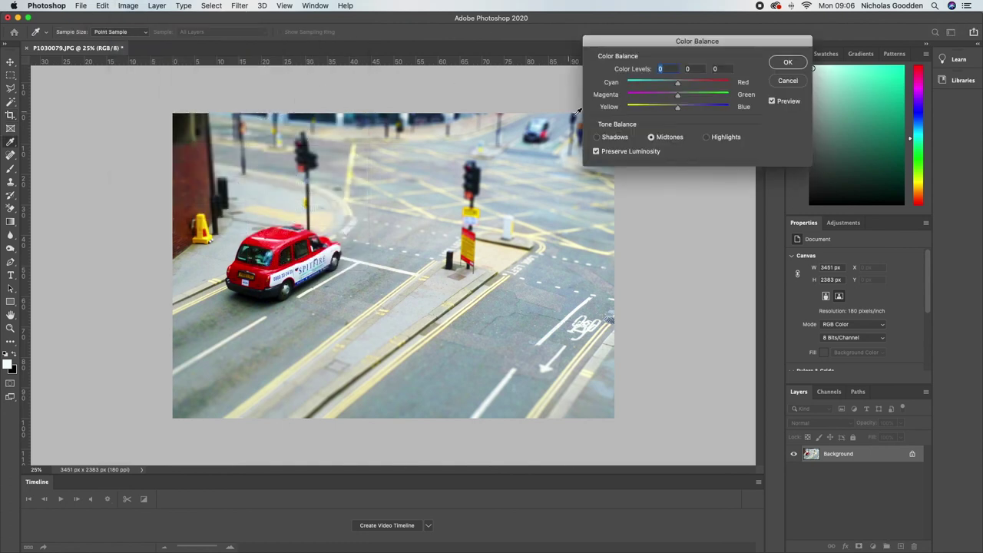
{"action": "left_click", "coordinate": [707, 137]}
{"action": "left_click_drag", "start_coordinate": [679, 84], "coordinate": [679, 108]}
{"action": "left_click", "coordinate": [651, 137]}
{"action": "left_click", "coordinate": [615, 137]}
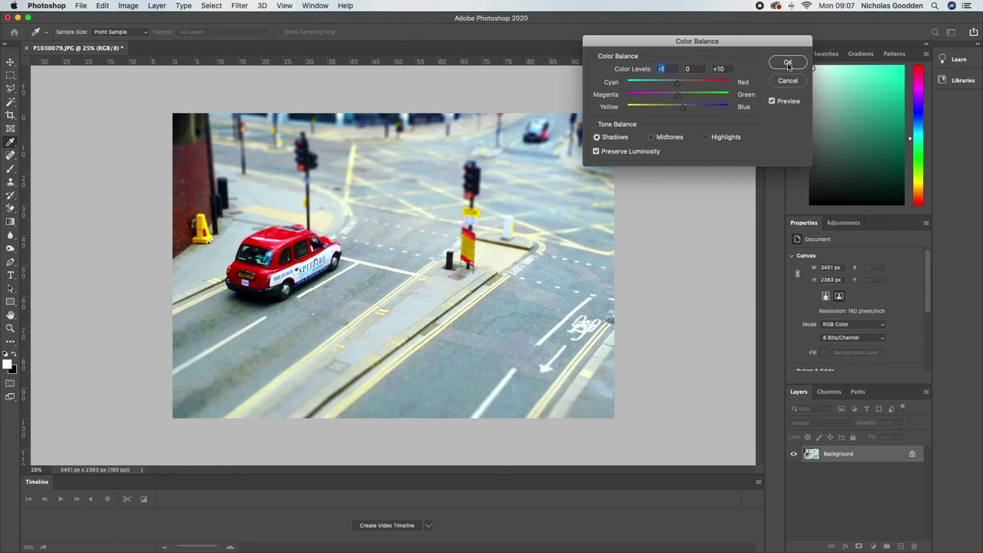
{"action": "key", "text": "Return"}
{"action": "key", "text": "m"}
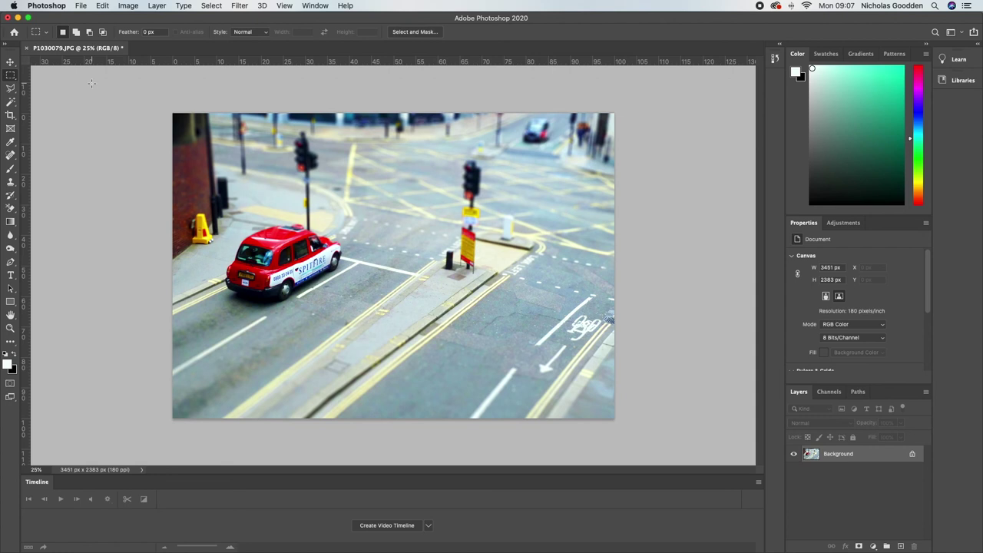